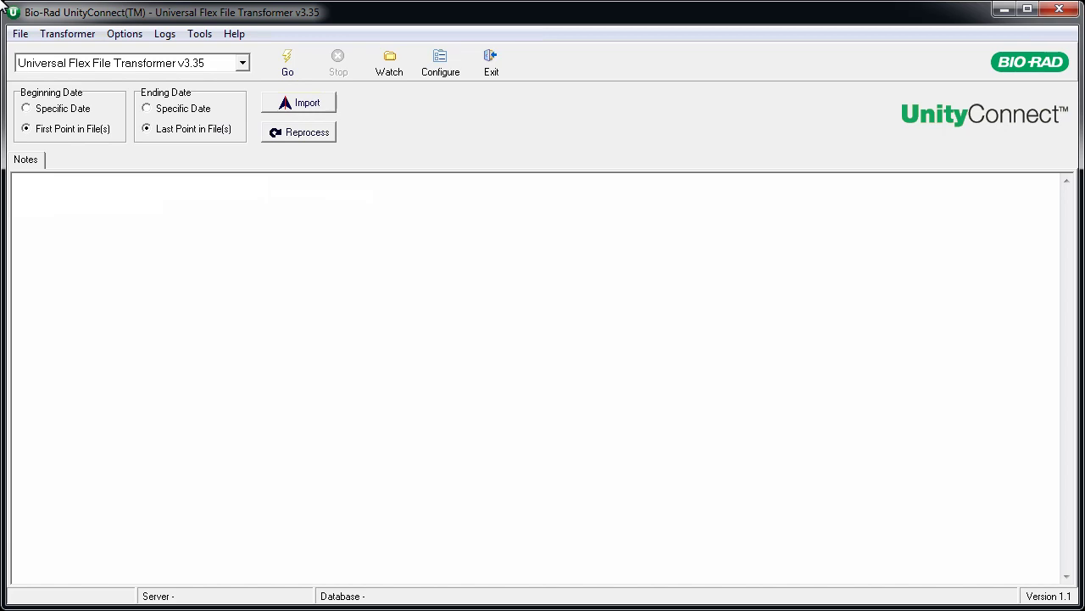
# Rerun QC processing, then map lots 46481–46483 to 46480 Multiqual levels 1–3 and save
pyautogui.click(276, 137)
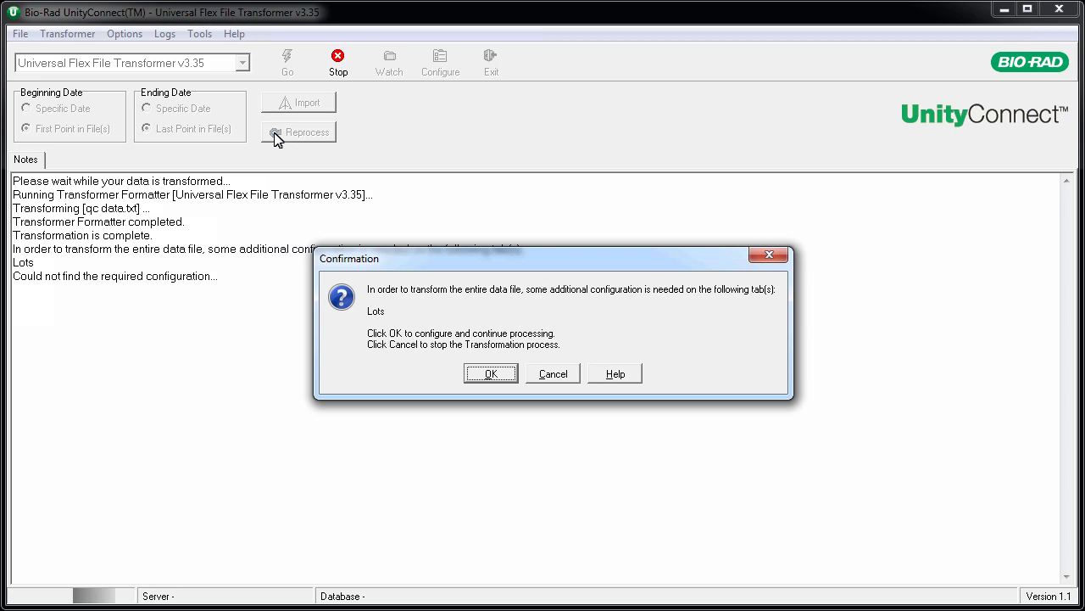
pyautogui.click(500, 377)
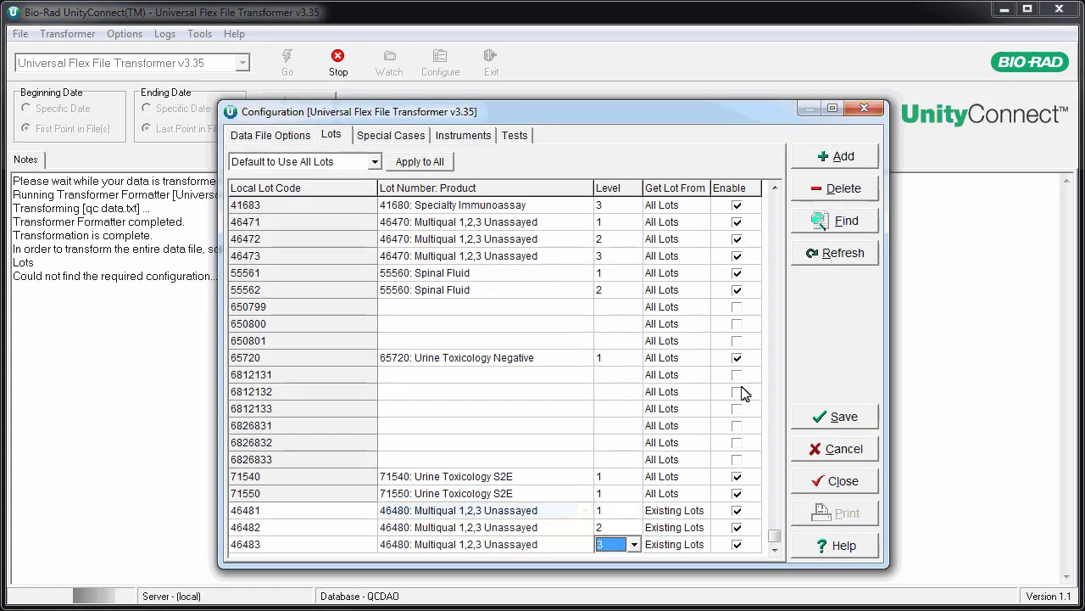
pyautogui.click(814, 419)
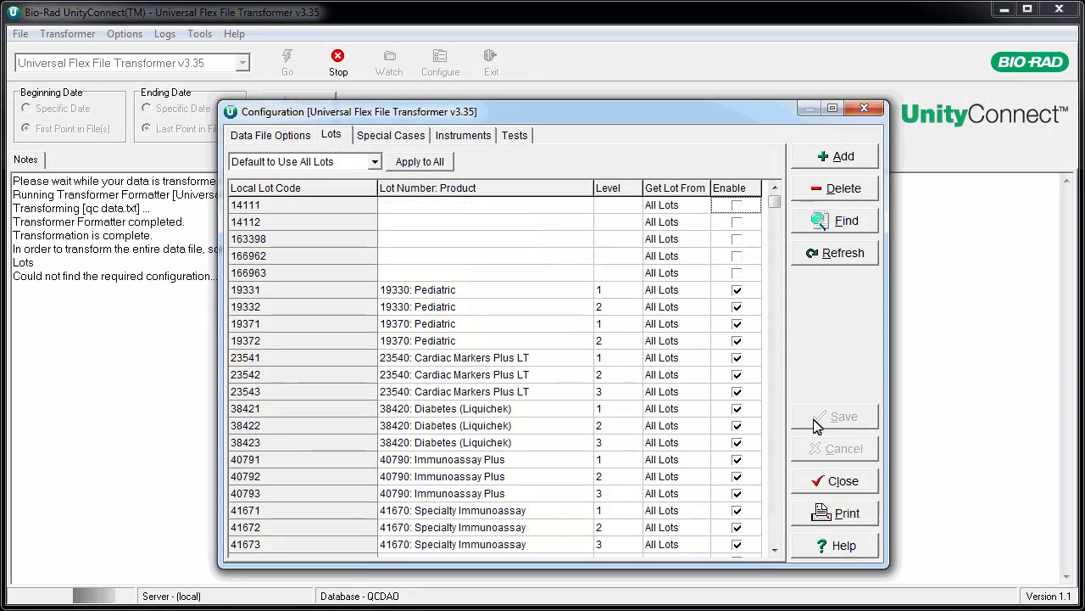
# Close the lot configuration window
pyautogui.click(823, 480)
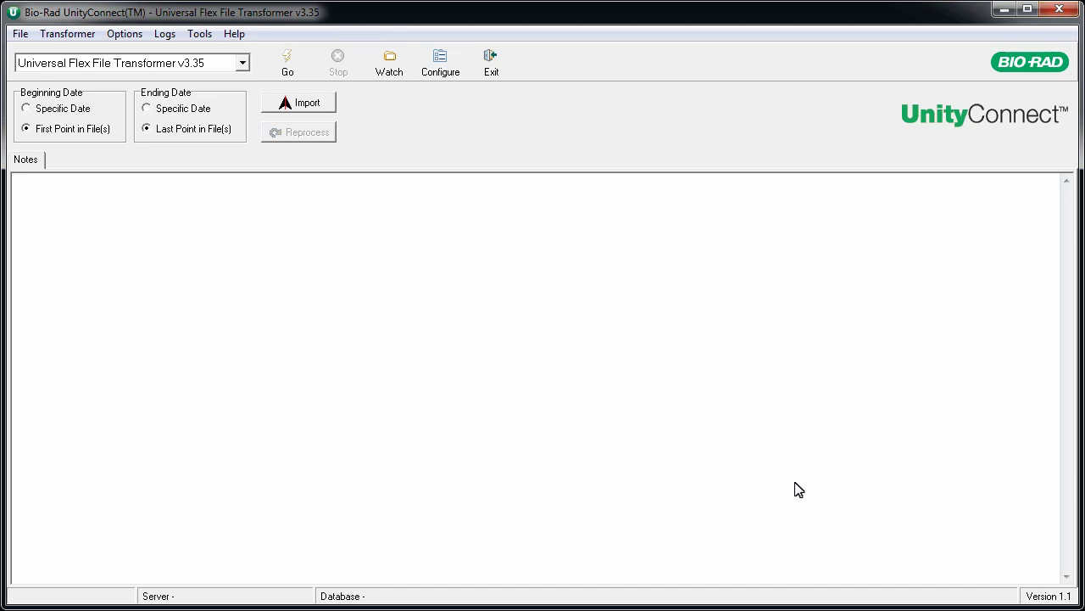
# Remap local codes MQ1–MQ3 from lot 46470 to 46480 Multiqual and save
pyautogui.click(444, 73)
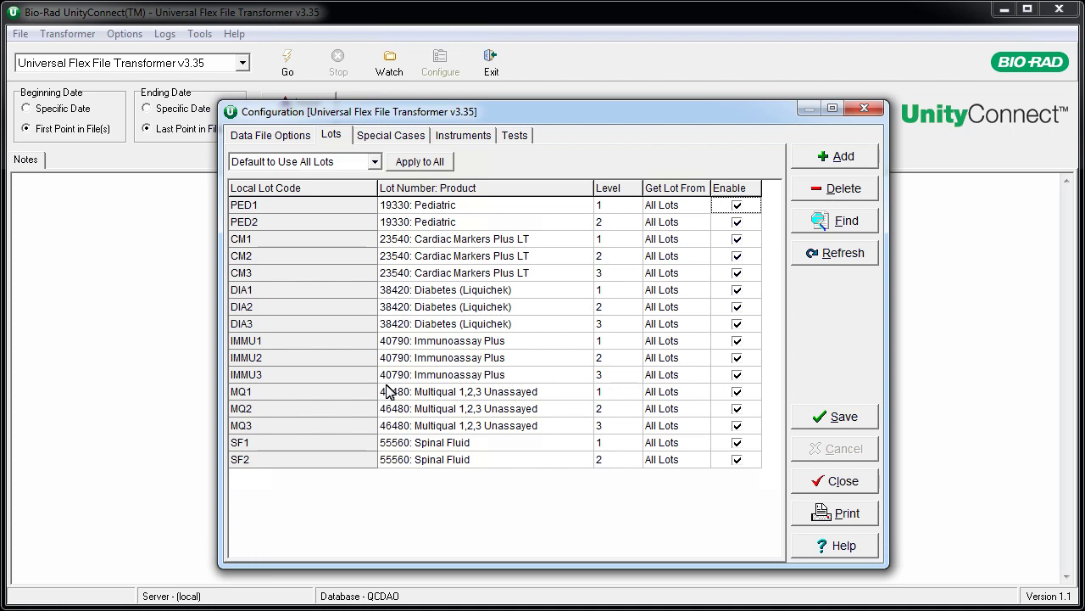
pyautogui.click(818, 424)
pyautogui.click(823, 480)
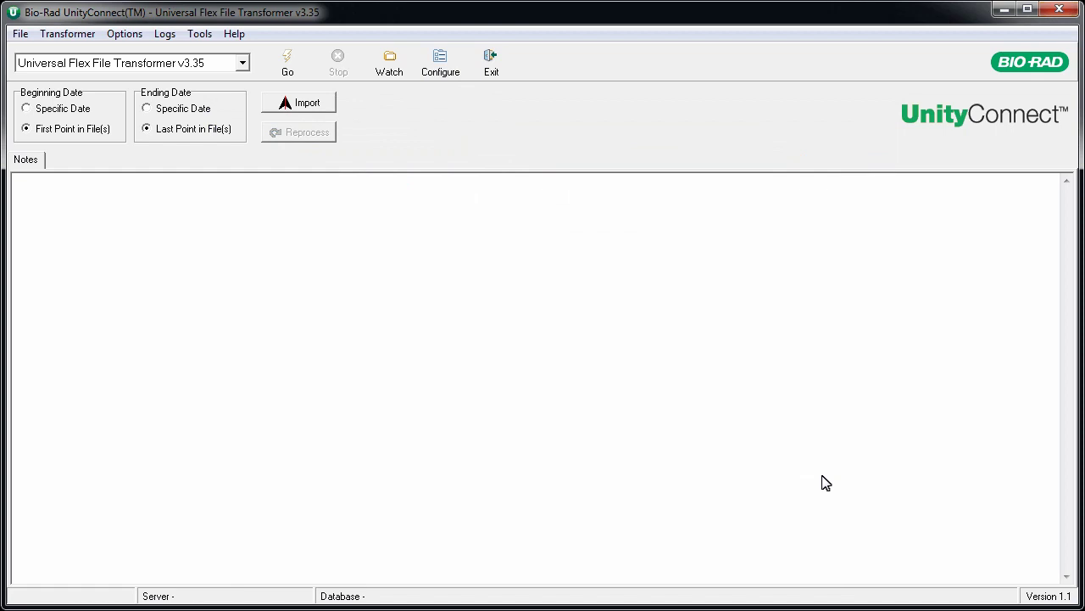